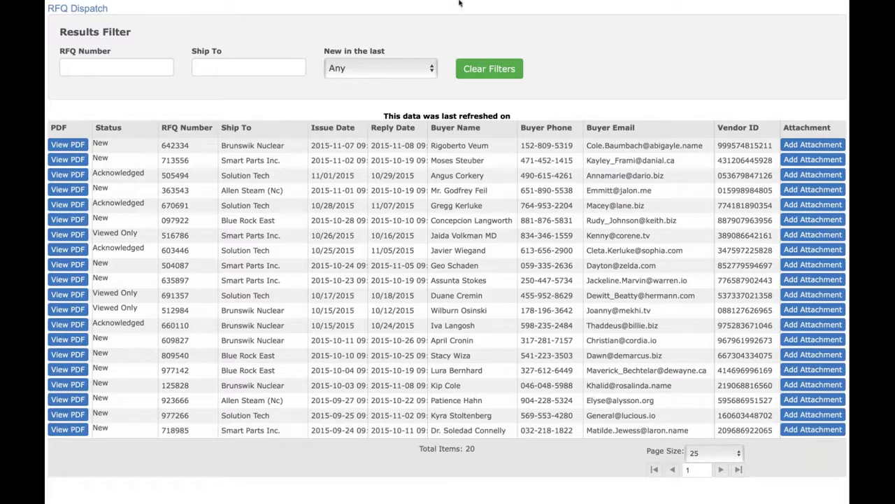
- Leave the RFQ list for the portal home page and open the purchase order list
mouse_move(459, 3)
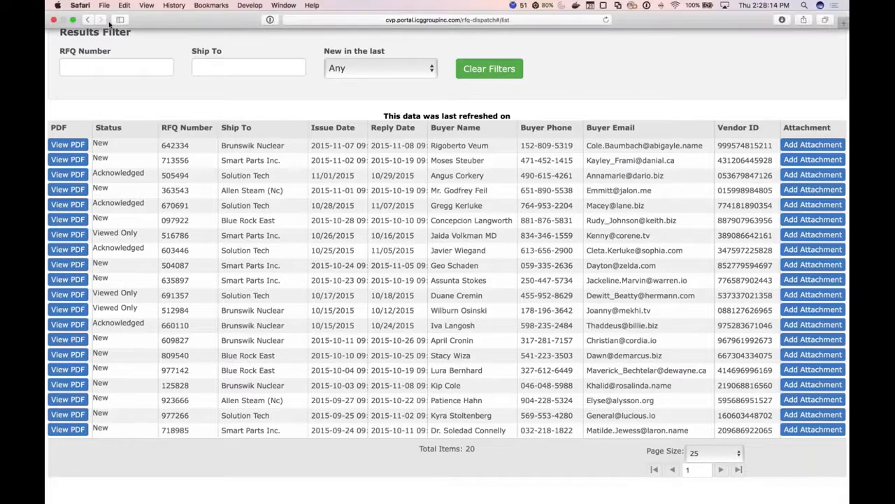
click(87, 19)
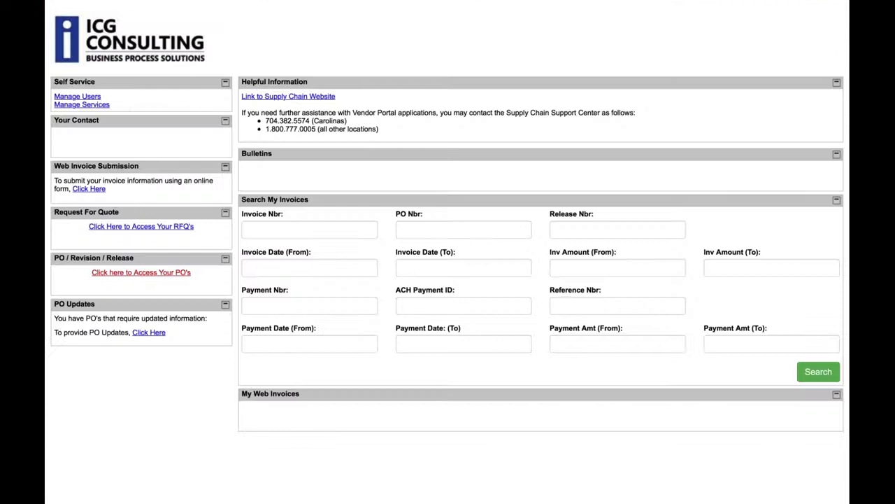
click(141, 272)
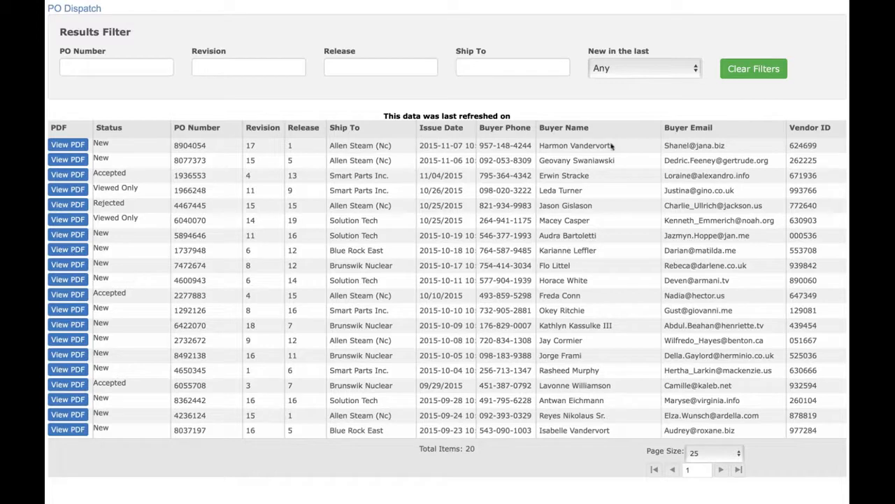
- Filter the purchase orders by ship-to location "All" and clear the filters
click(504, 64)
text(All)
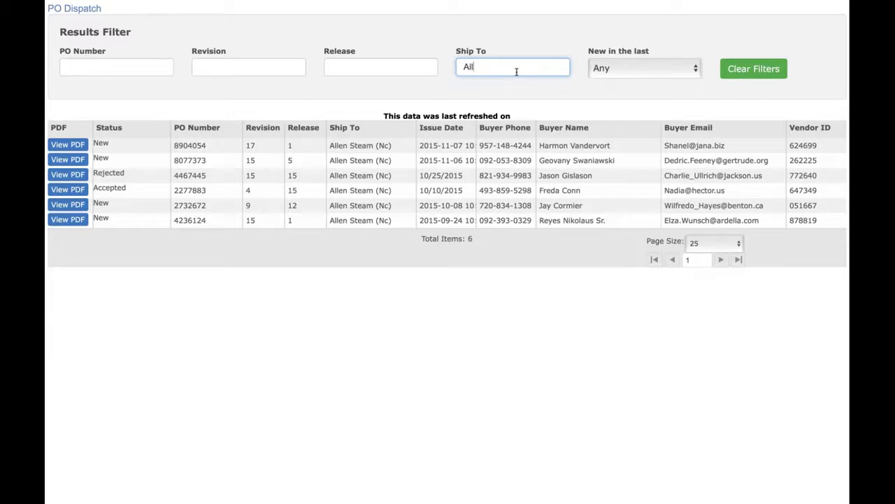
click(753, 69)
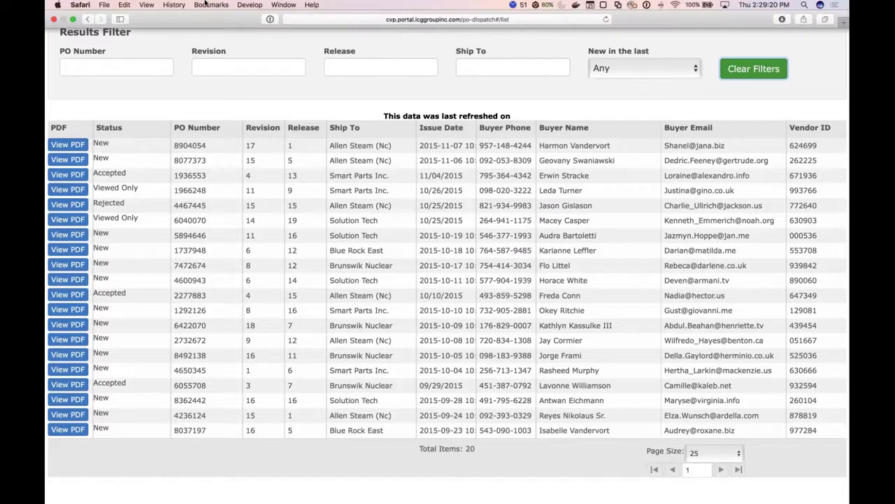
click(168, 66)
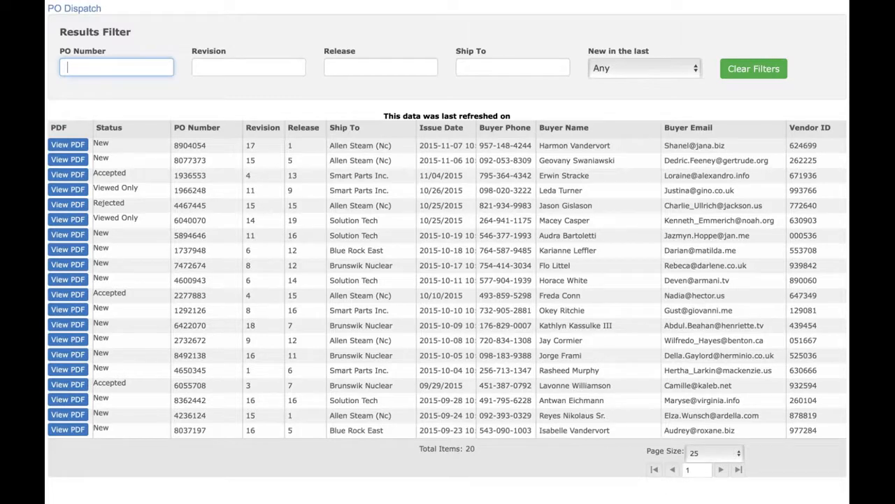
- View the PDF of the rejected Allen Steam (Nc) purchase order and return to the purchase order list
mouse_move(175, 10)
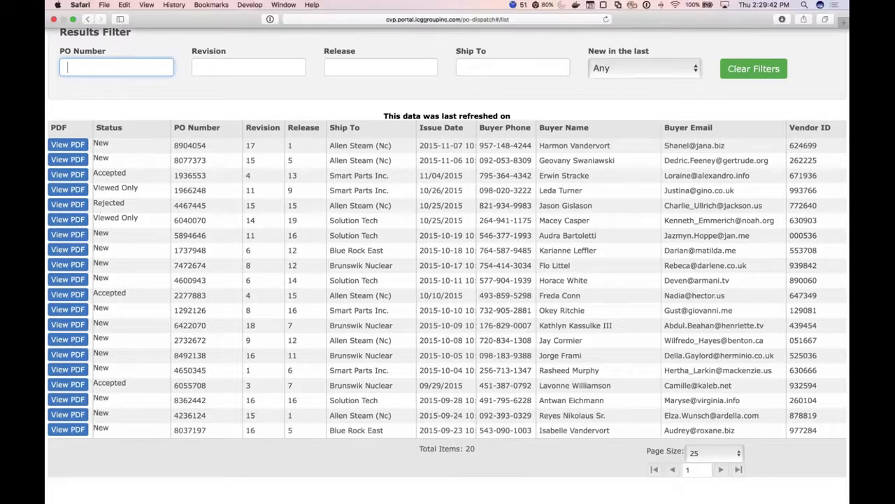
click(68, 204)
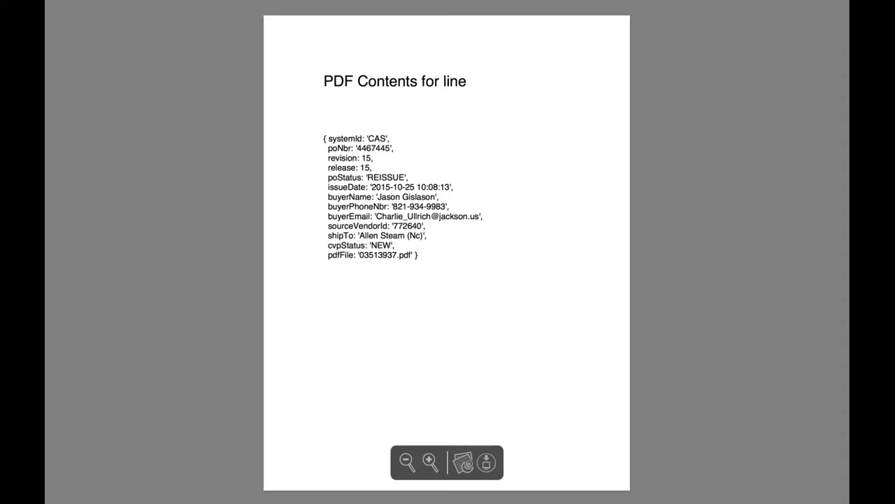
mouse_move(439, 3)
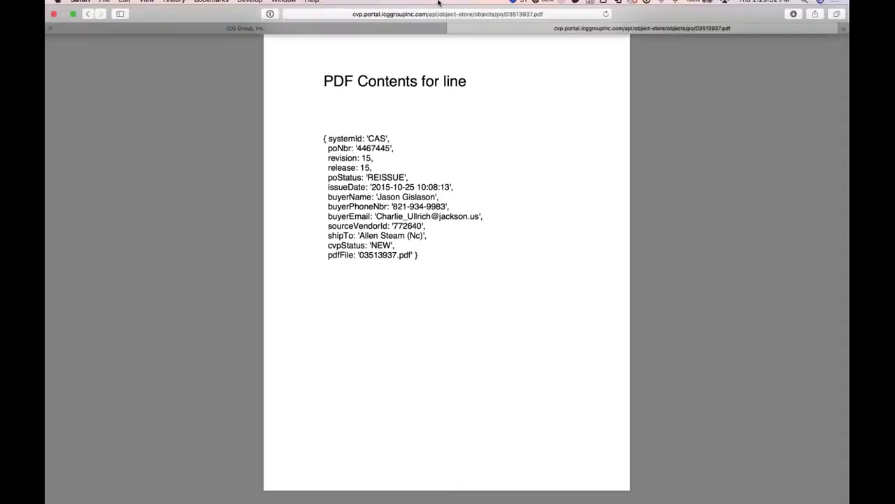
click(452, 35)
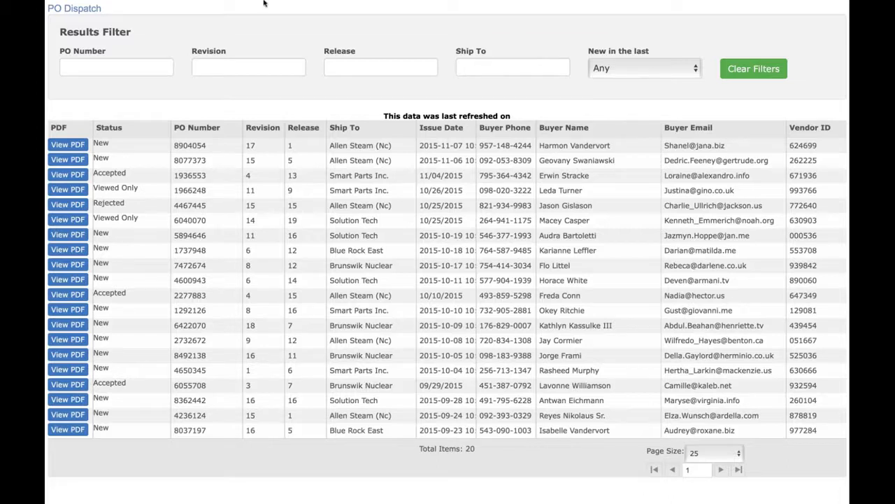
- Return to the portal home page, open the PO update list and look through its lines
click(87, 20)
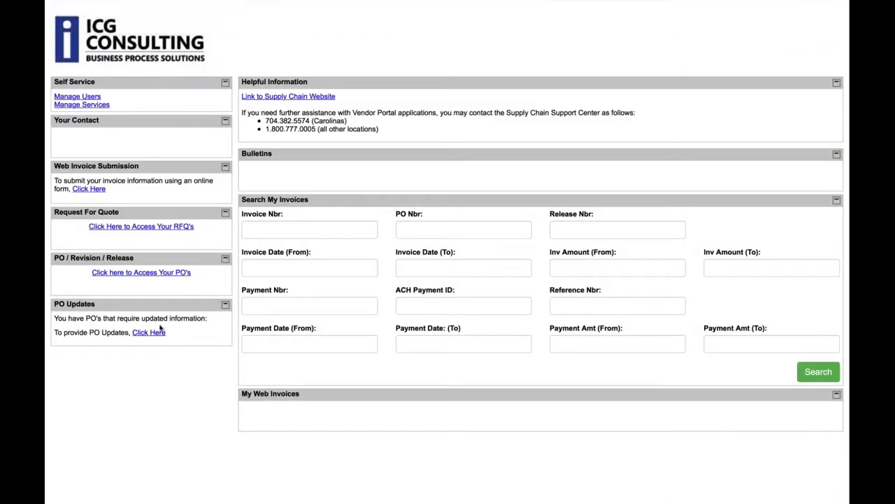
click(133, 274)
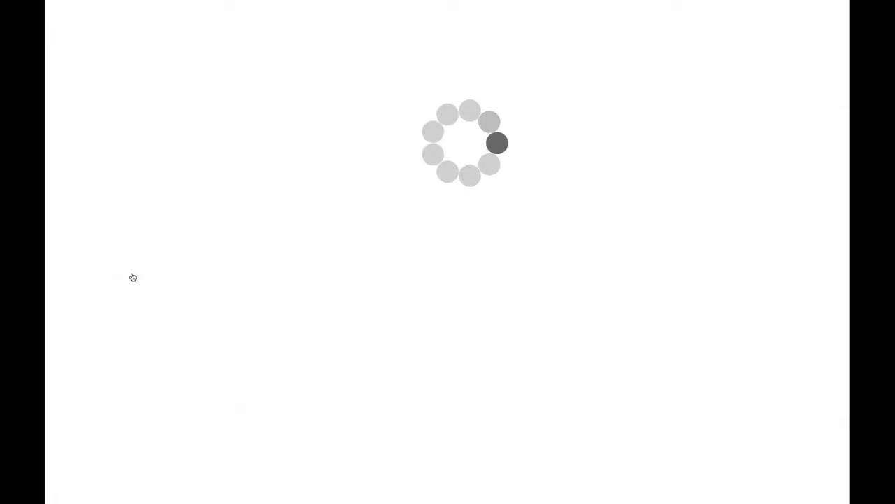
mouse_move(419, 2)
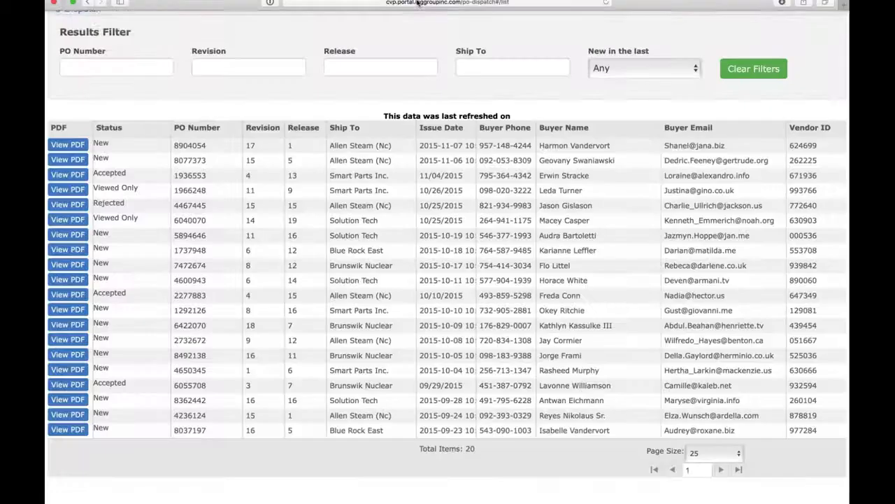
click(89, 19)
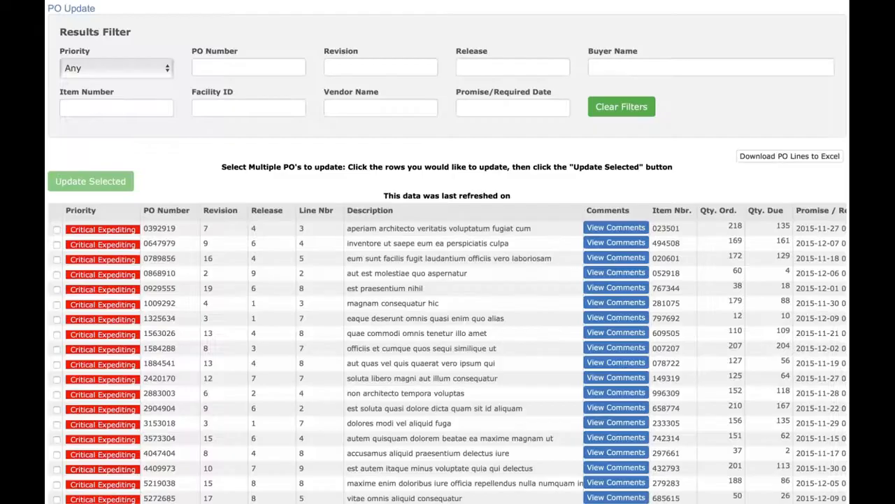
scroll(448, 280, down, 5)
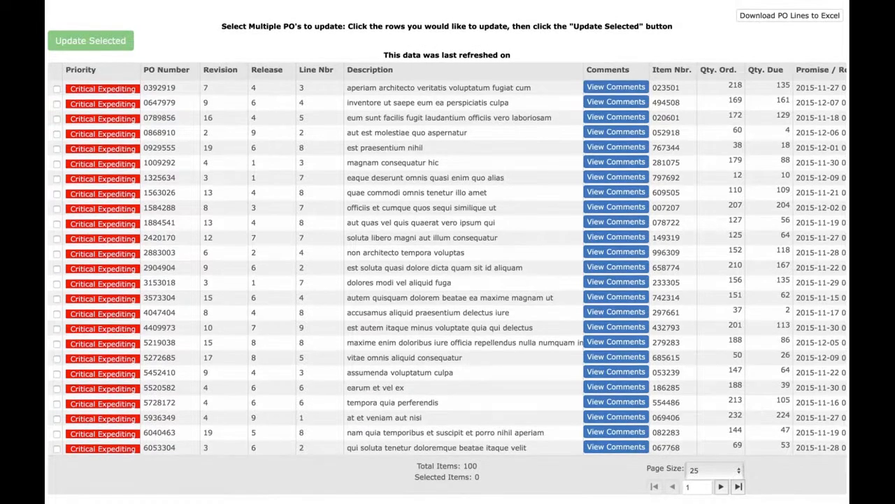
scroll(58, 230, up, 4)
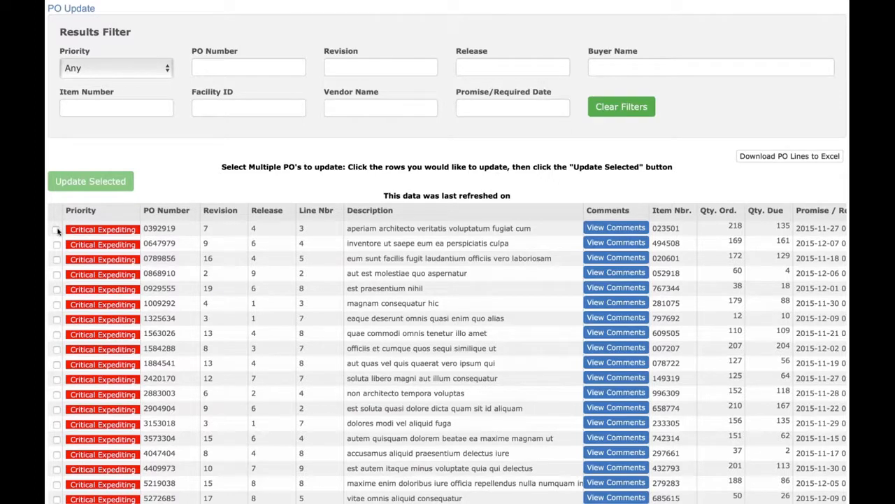
- Open the update form for the first PO line in the list and set its status to New Delivery Date
click(57, 229)
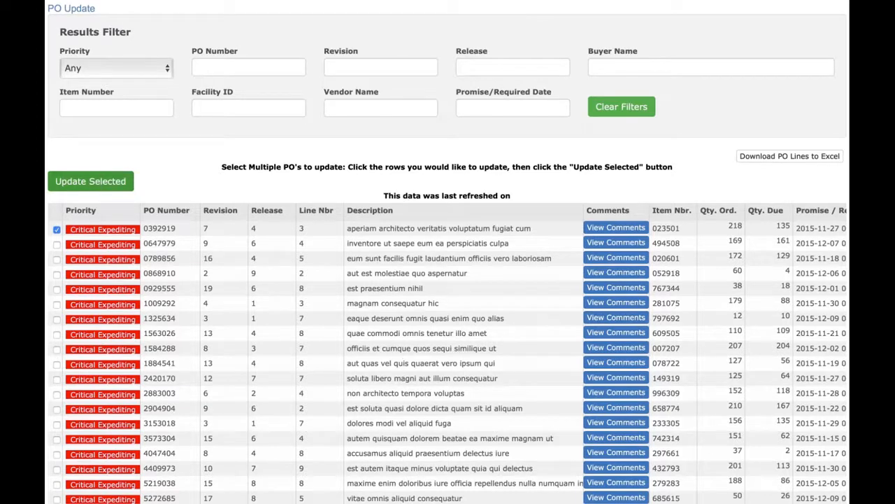
click(96, 186)
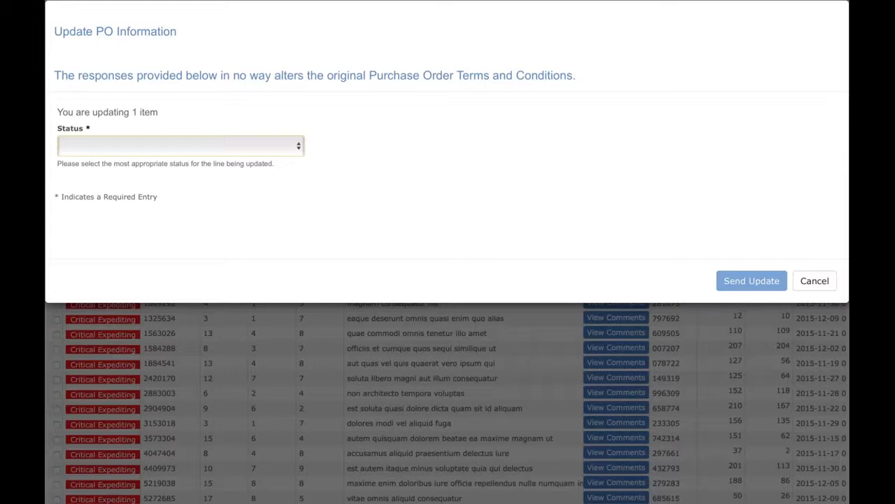
click(266, 146)
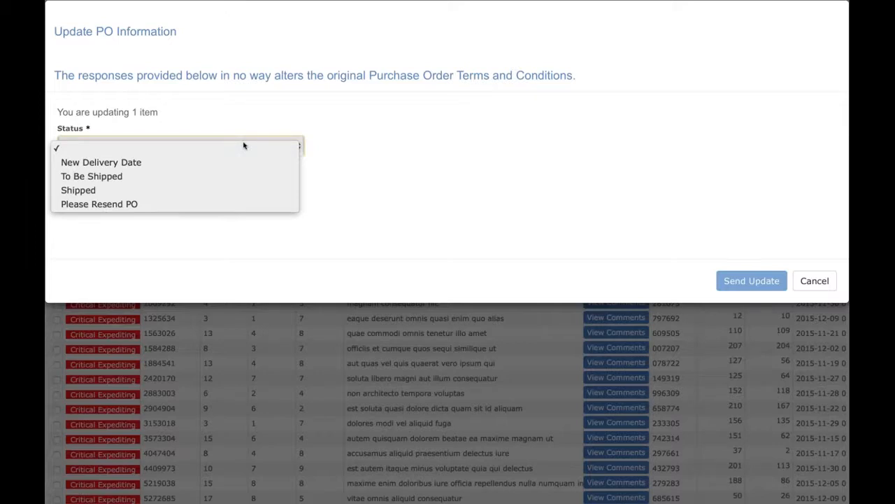
click(143, 163)
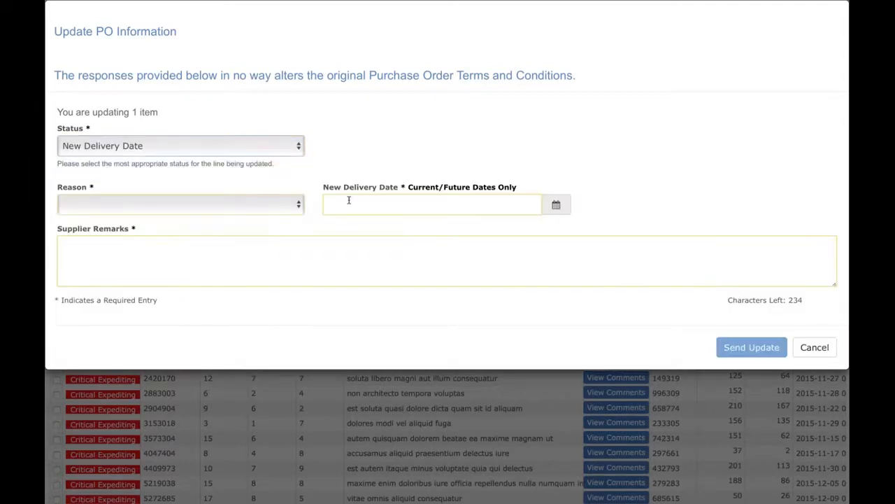
- Give Supplier Delay as the reason, 09/22/2017 as the new delivery date and "Oops" as the supplier remarks
click(223, 204)
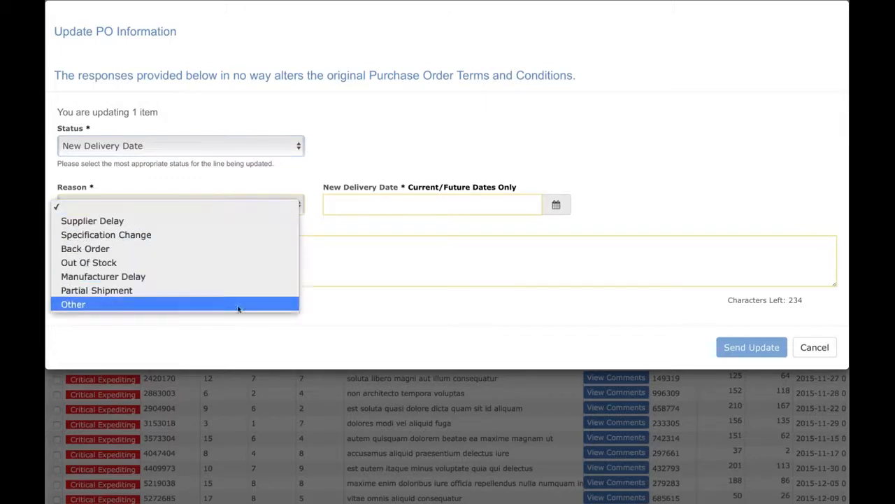
click(238, 218)
click(556, 205)
click(622, 295)
click(210, 251)
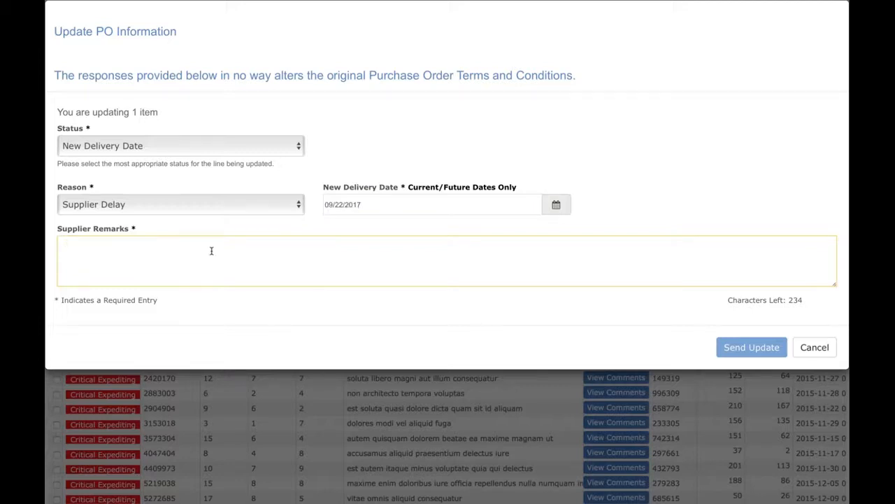
text(Oops)
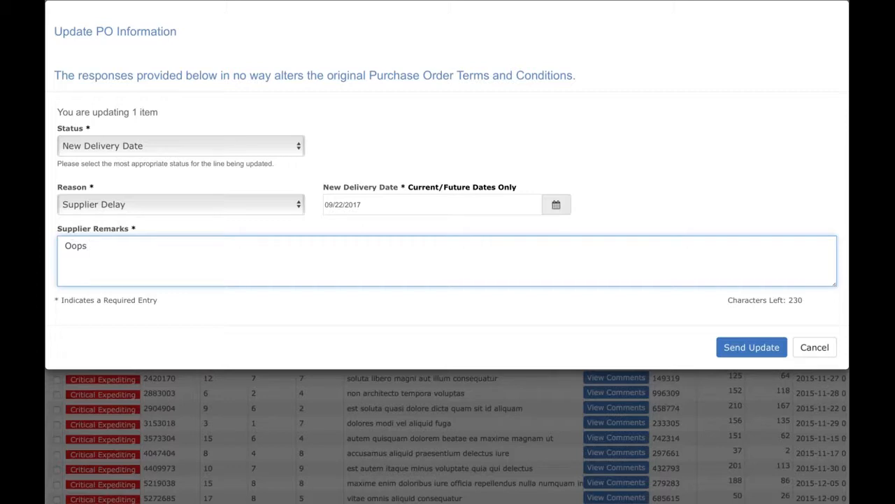
click(561, 99)
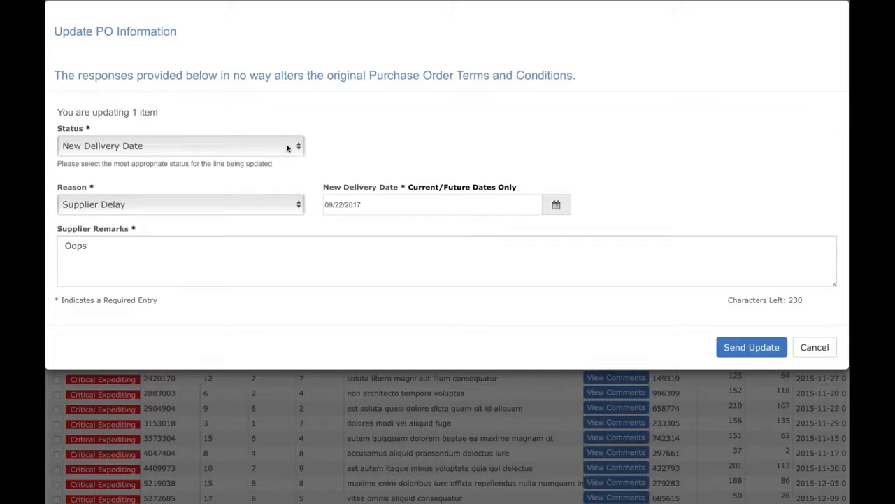
- Switch the status to To Be Shipped and on to Shipped, and examine the carrier options
click(271, 147)
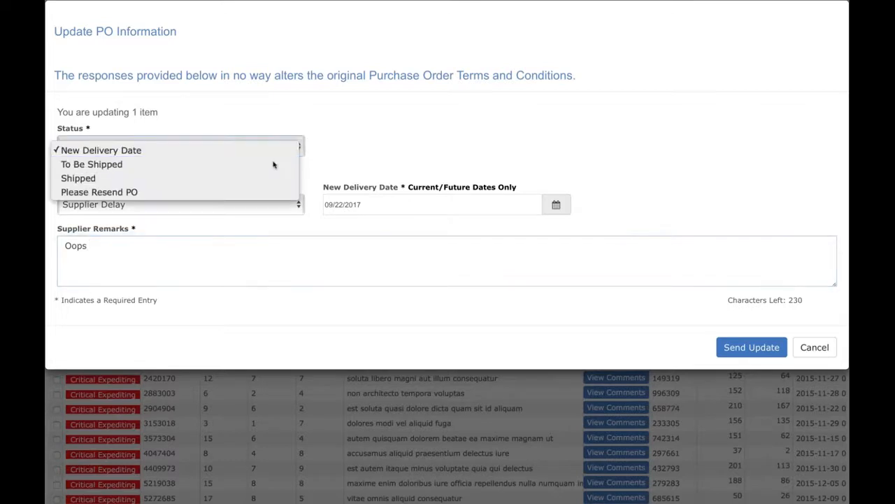
click(273, 164)
click(271, 147)
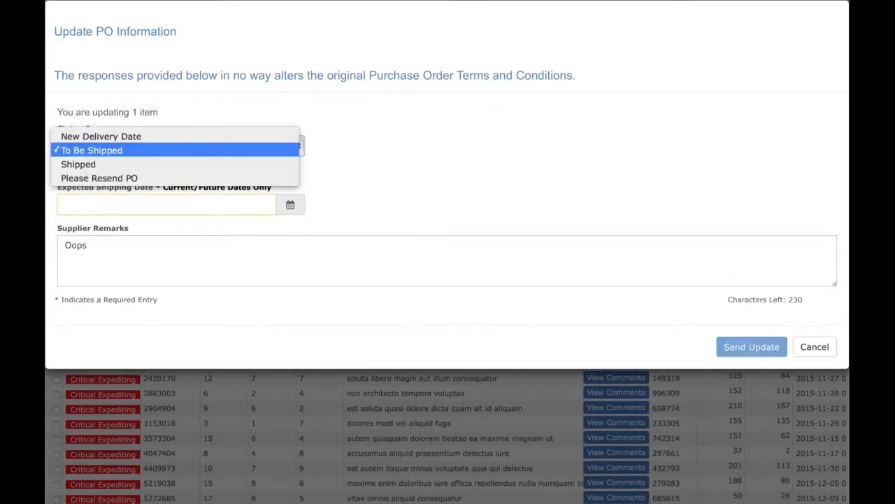
click(248, 165)
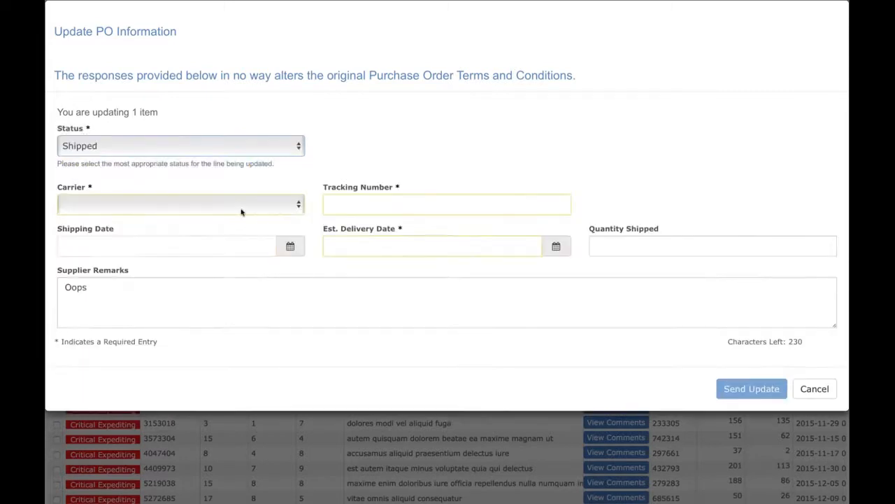
click(241, 210)
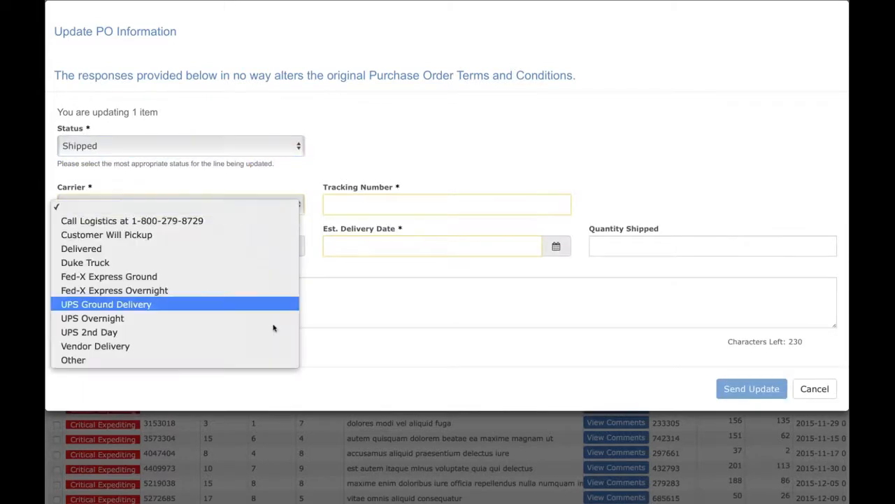
click(417, 208)
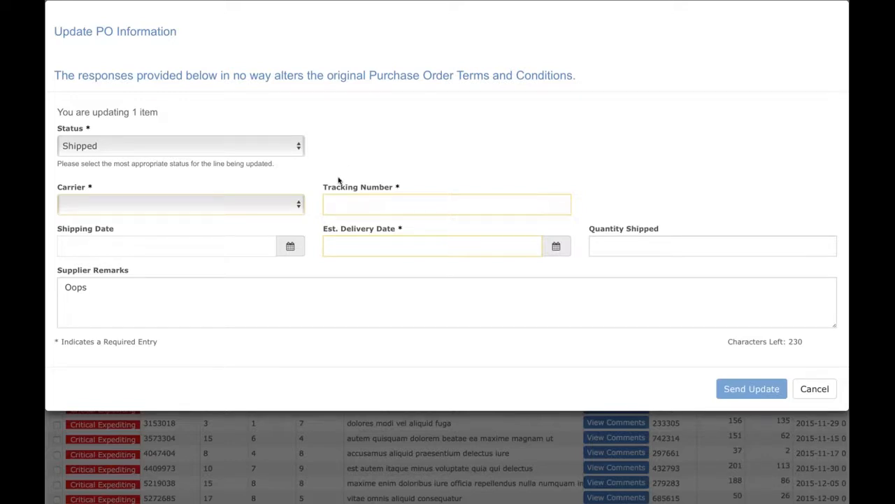
- Switch the status to Please Resend PO and back to New Delivery Date
click(269, 144)
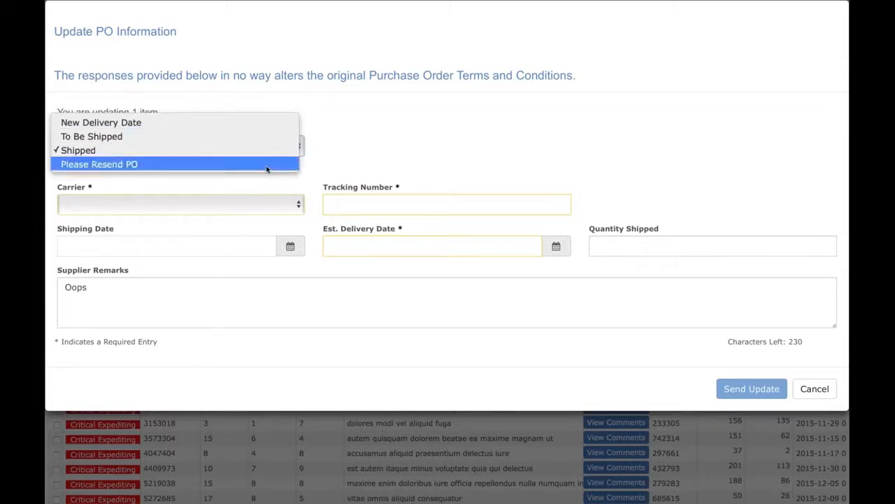
click(268, 165)
click(260, 146)
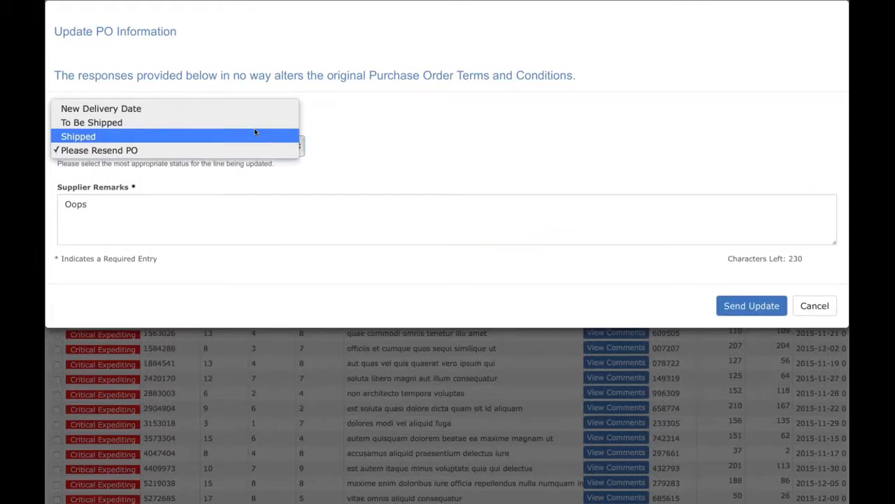
click(253, 111)
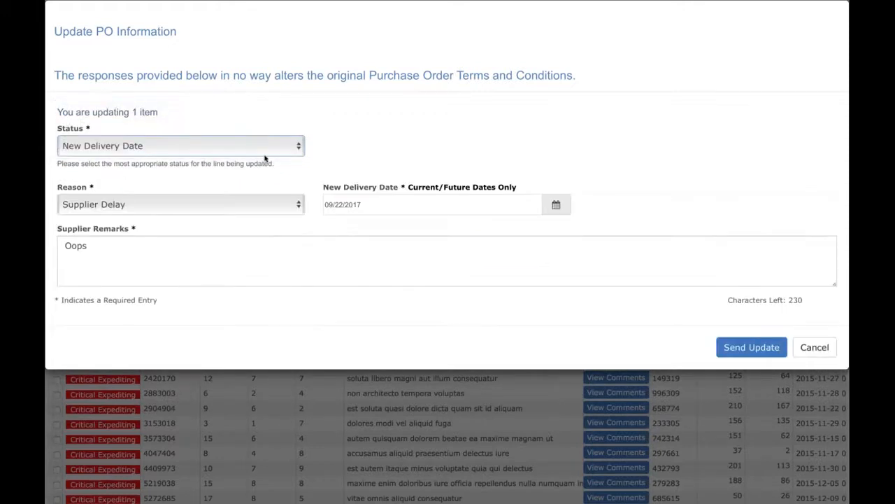
- Set the status to To Be Shipped with an expected shipping date of 09/22/2017 and close the update form
click(247, 148)
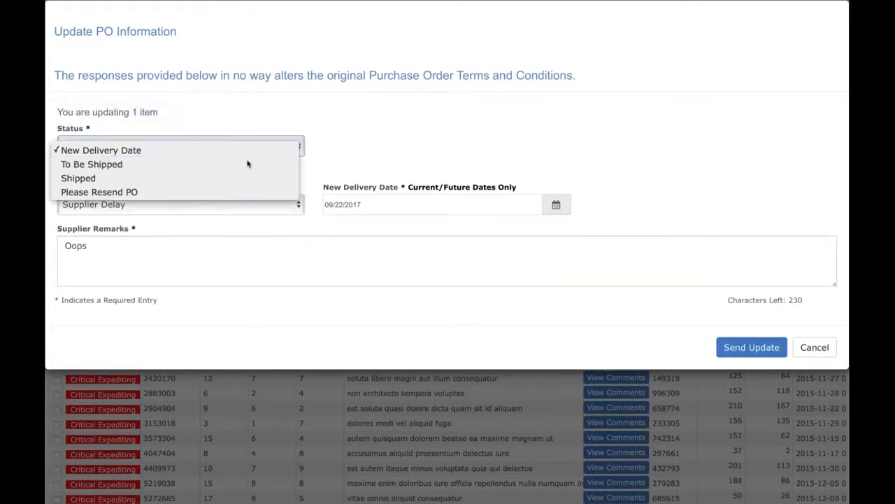
click(248, 162)
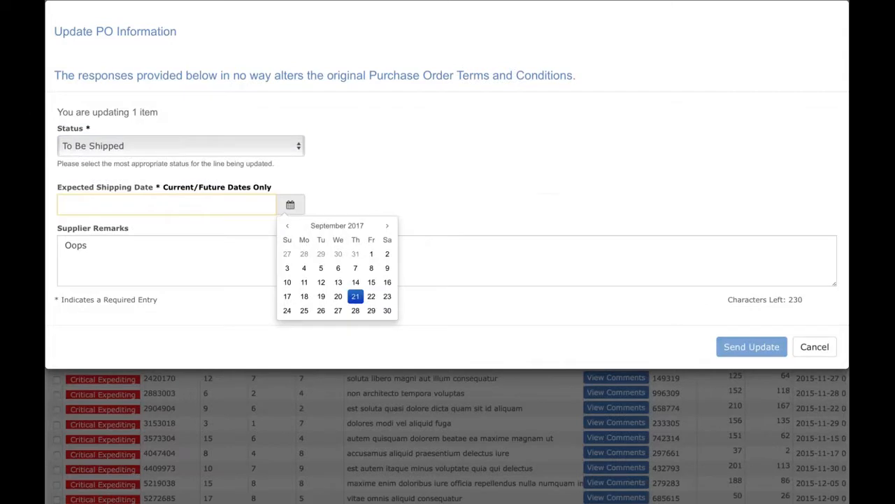
click(370, 297)
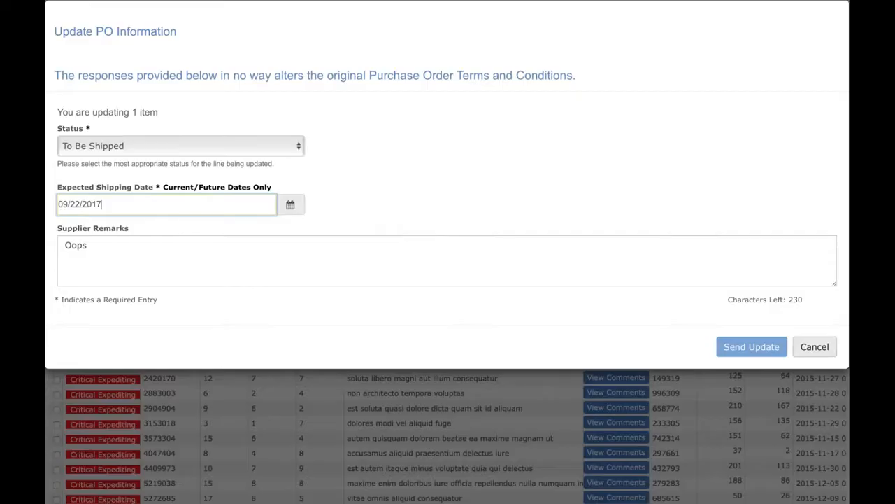
click(752, 346)
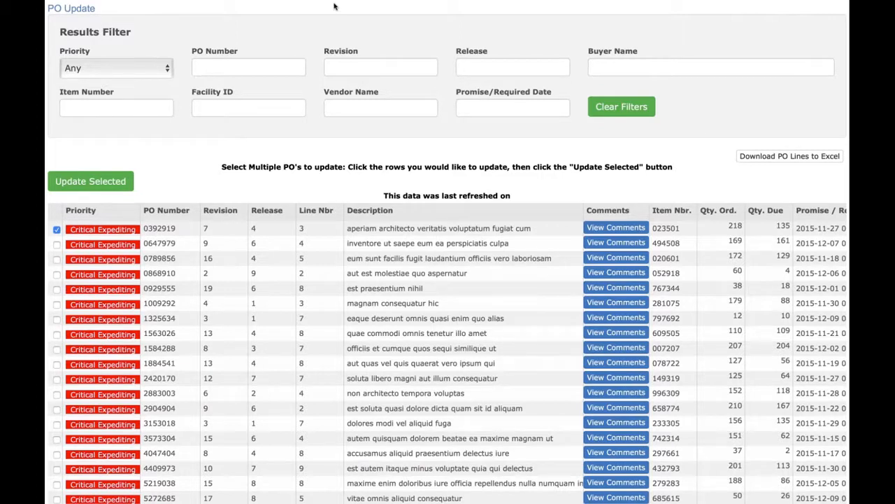
mouse_move(334, 2)
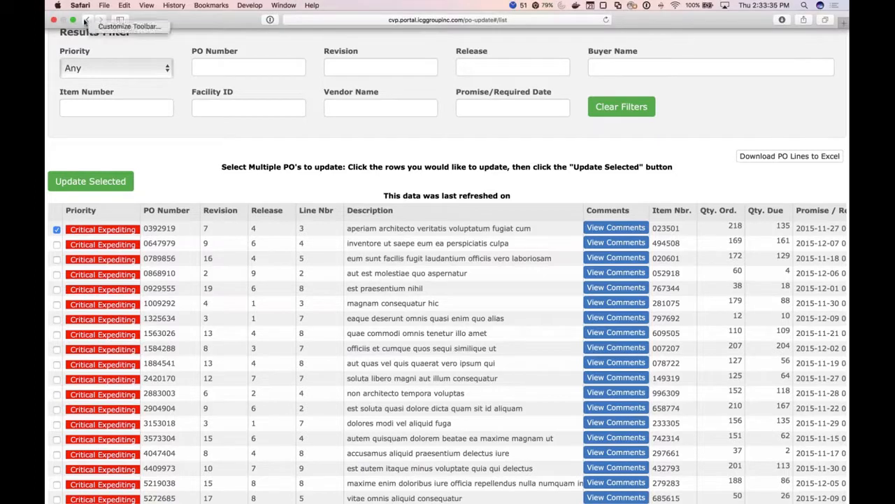